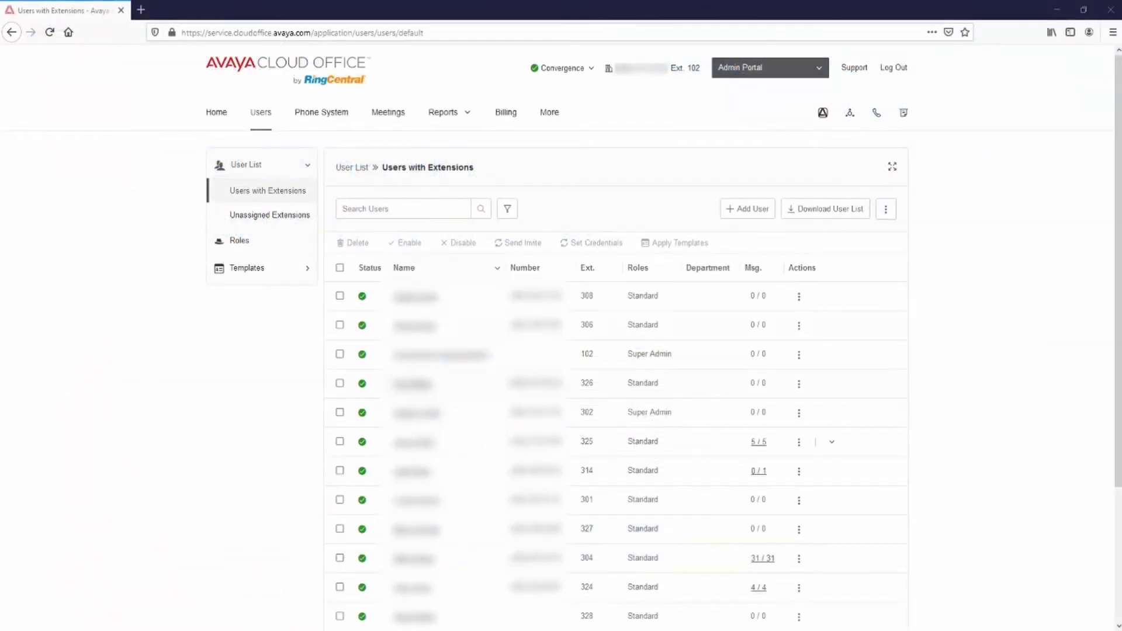
Order one Domestic user with no phone device and no phone number, and confirm the order
left_click(751, 211)
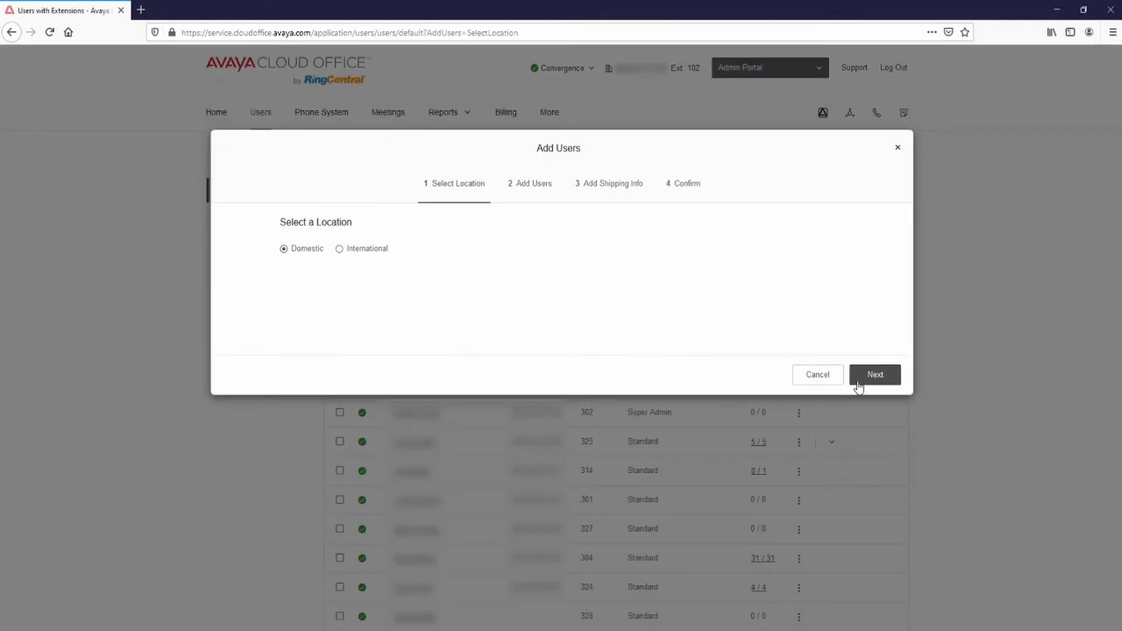
left_click(871, 380)
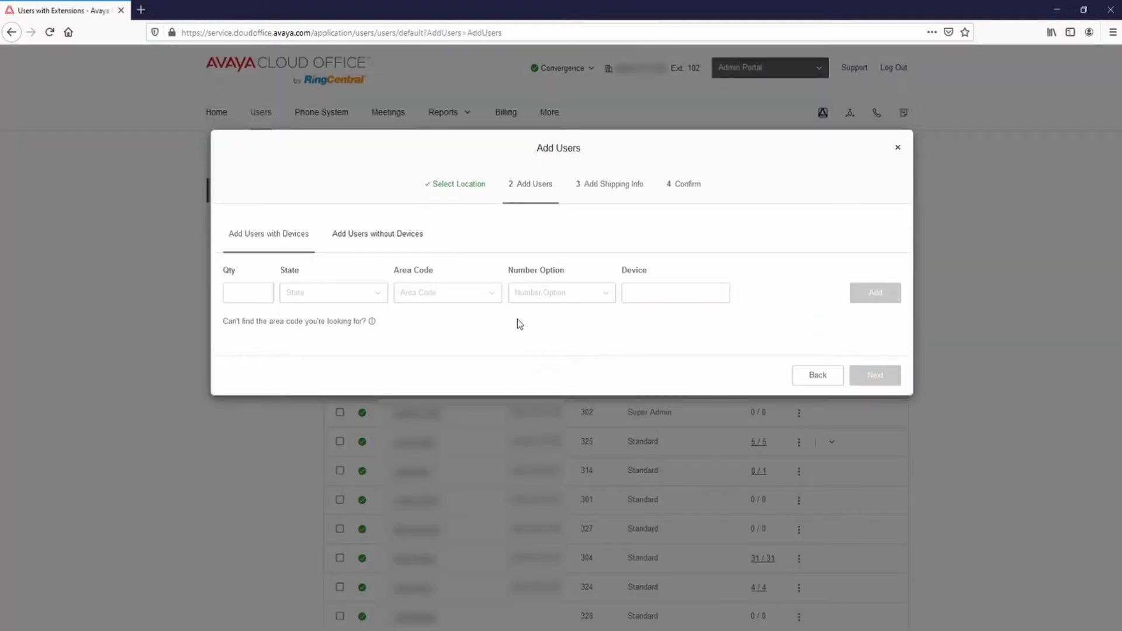
left_click(358, 235)
left_click(253, 323)
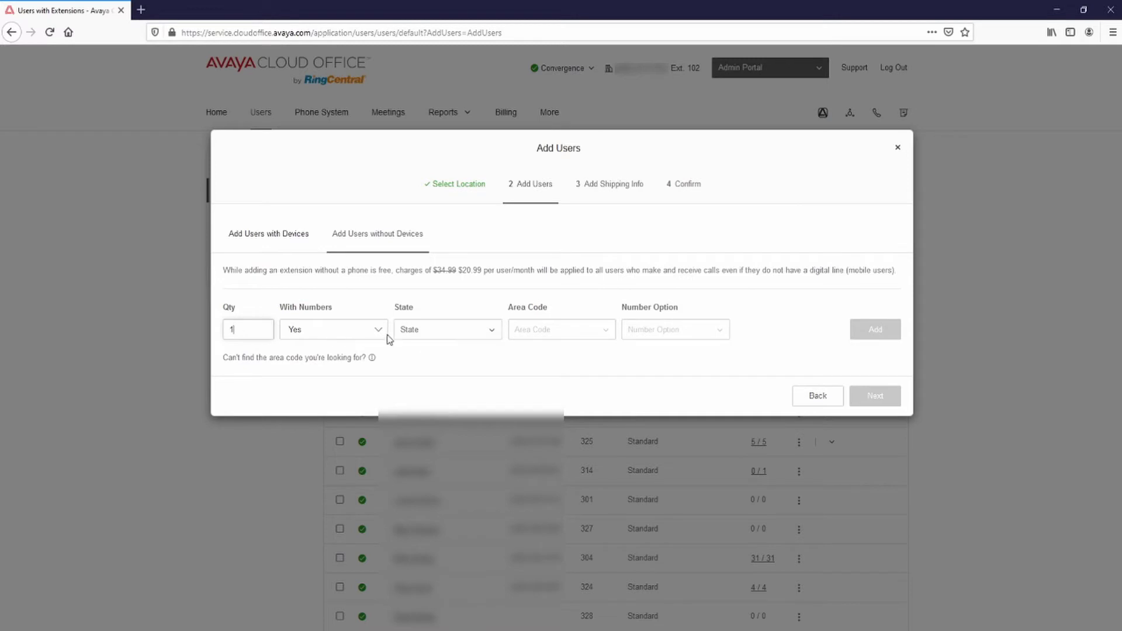
left_click(340, 366)
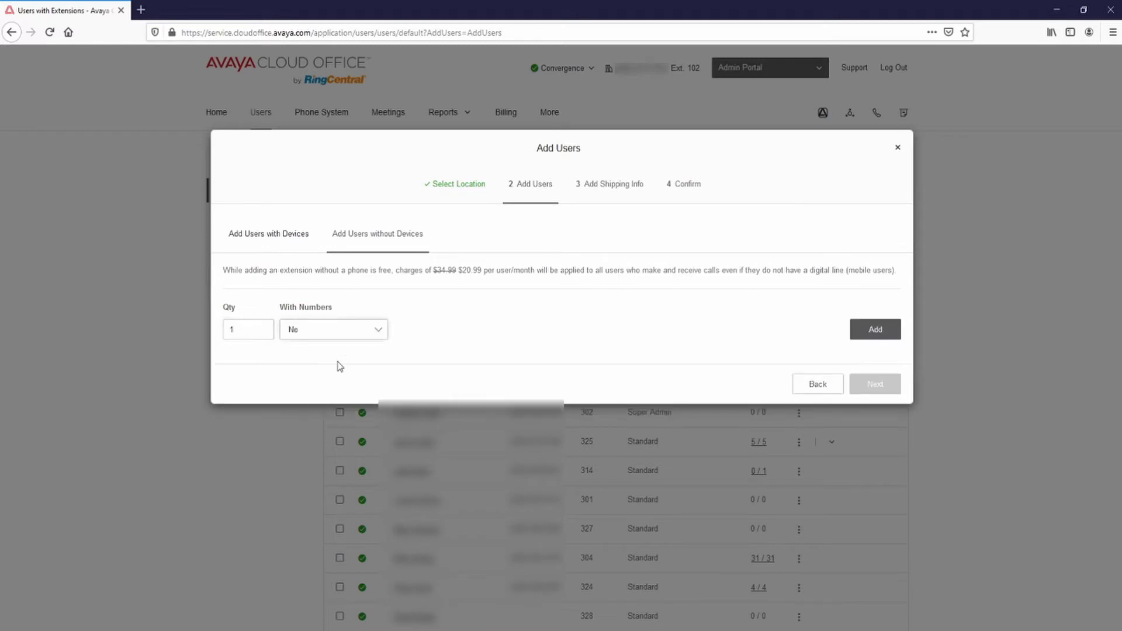
left_click(874, 332)
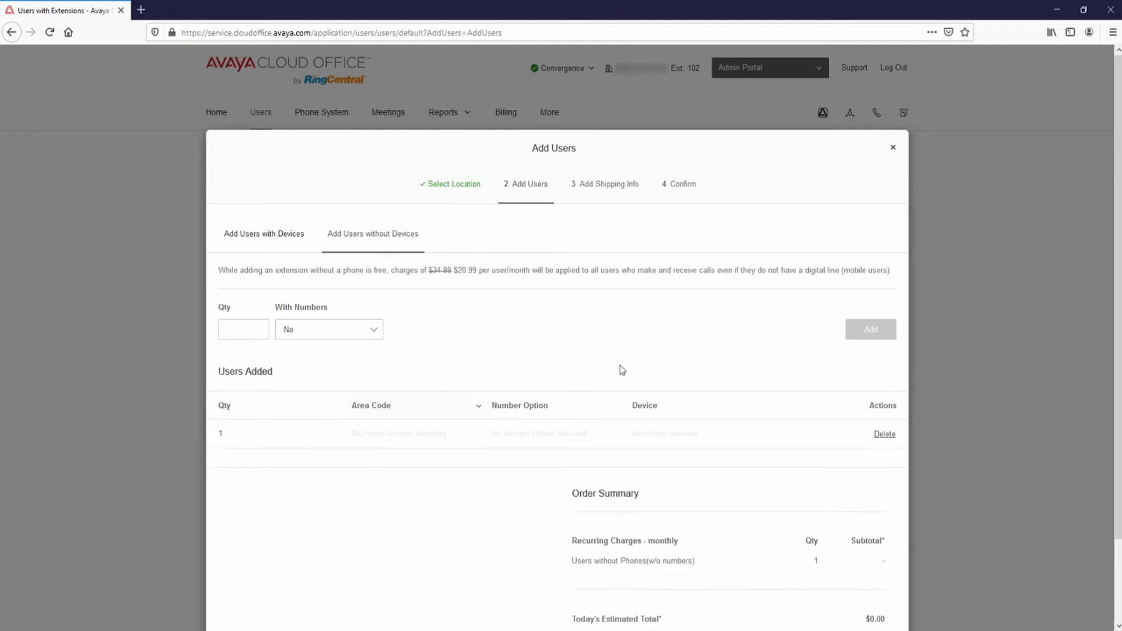
scroll(625, 368, "down", 3)
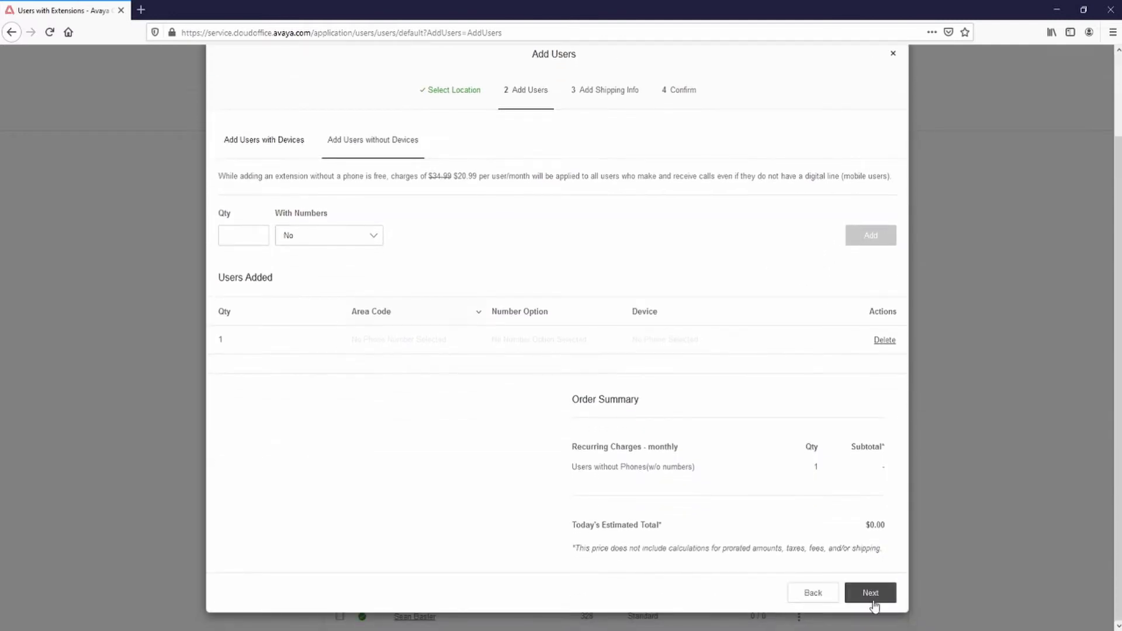
left_click(868, 592)
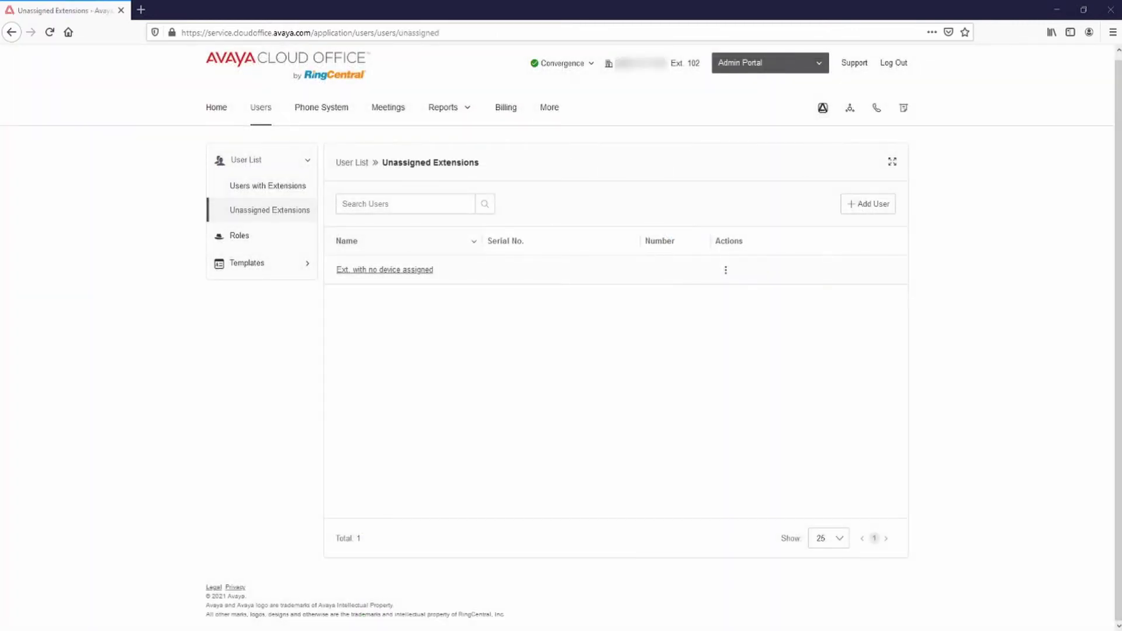
Set the unassigned extension to activate with credentials and give it a permanent account password
left_click(378, 269)
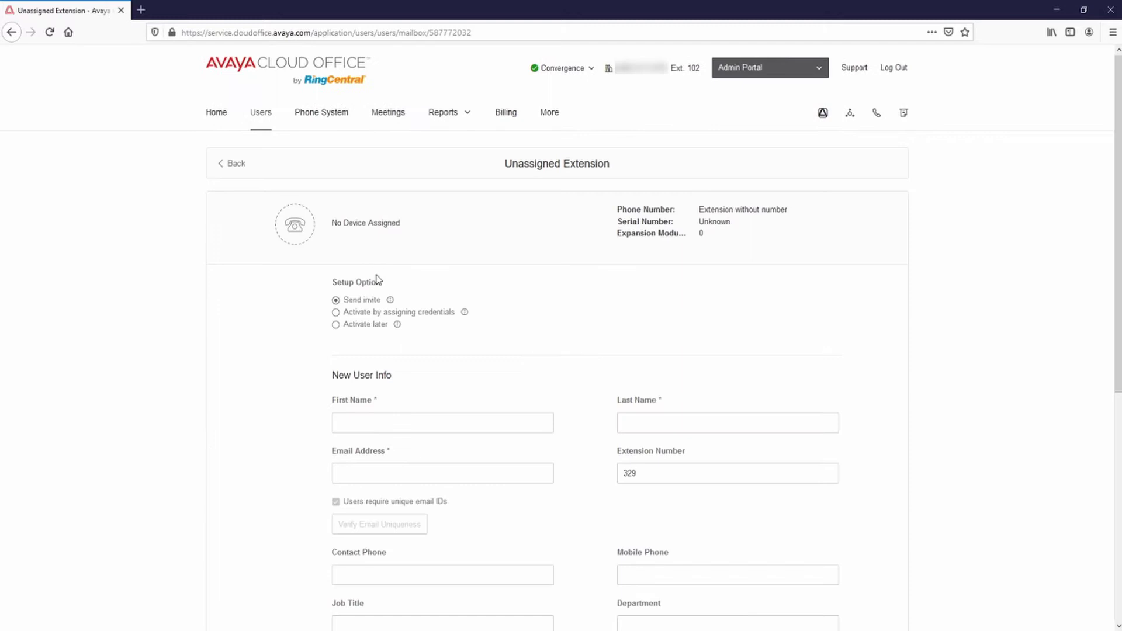
left_click(336, 312)
left_click(378, 420)
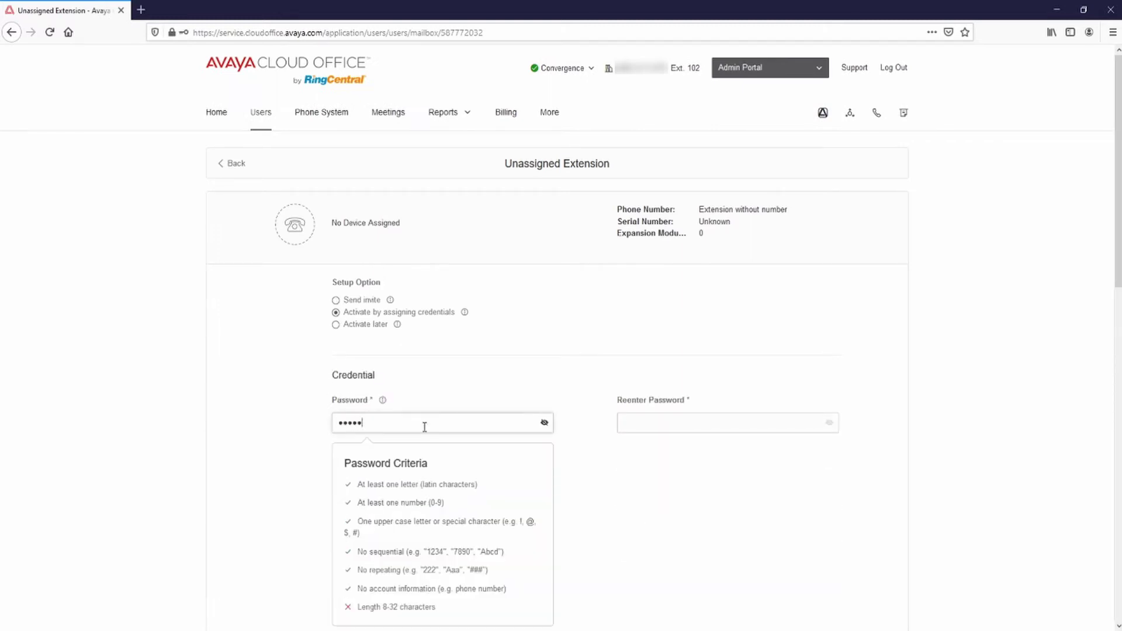
left_click(639, 420)
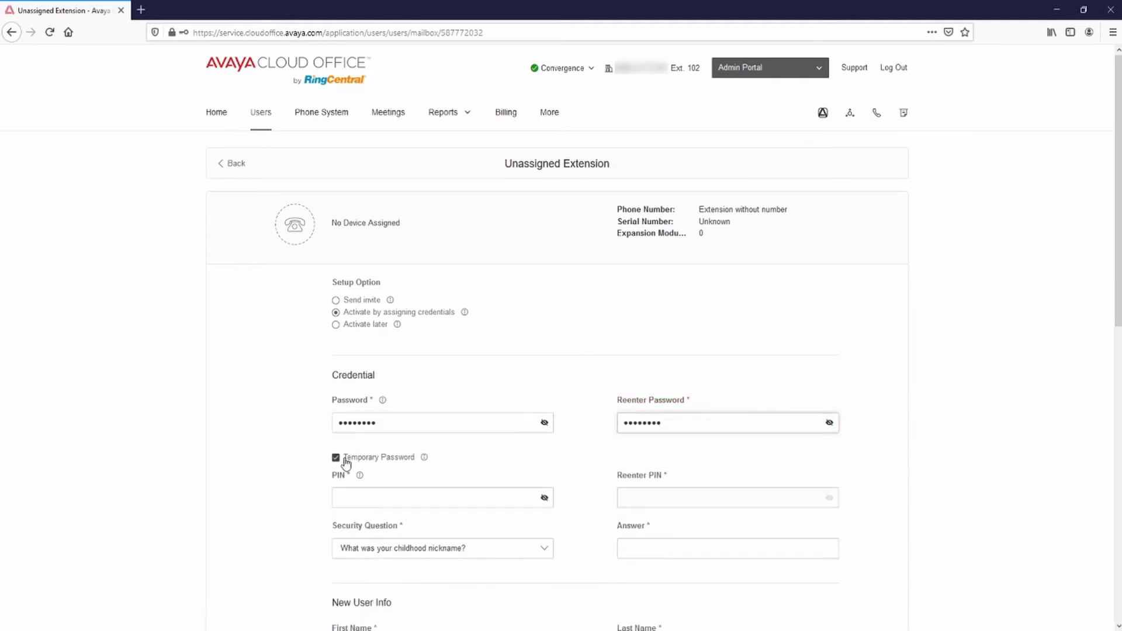
left_click(337, 459)
Enter the extension's PIN and answer the dream-job security question
left_click(357, 497)
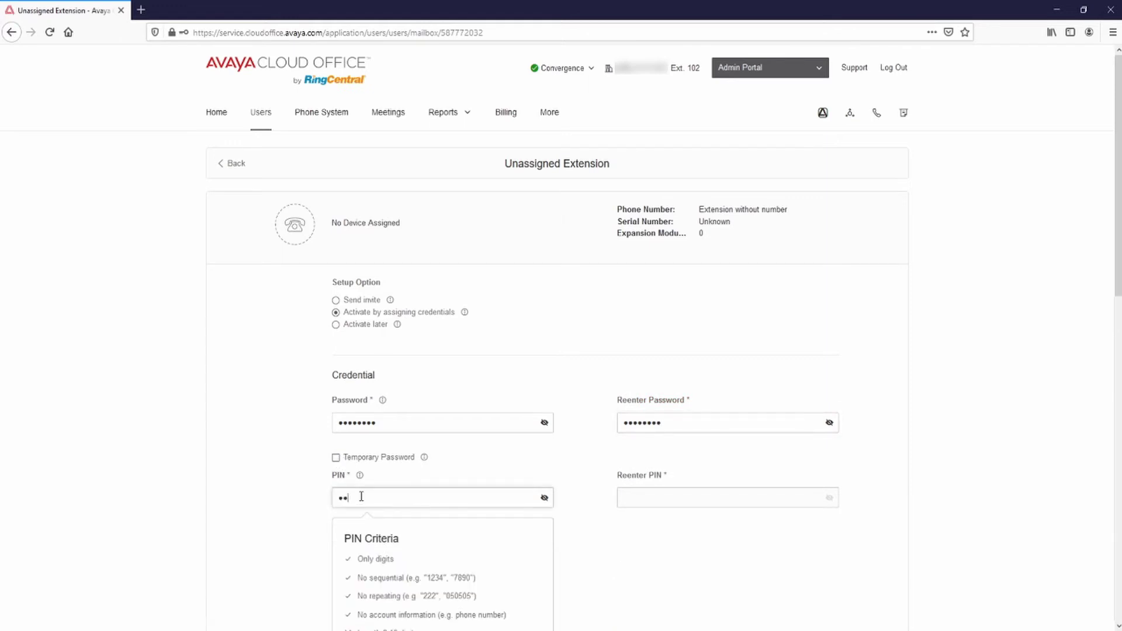
left_click(675, 501)
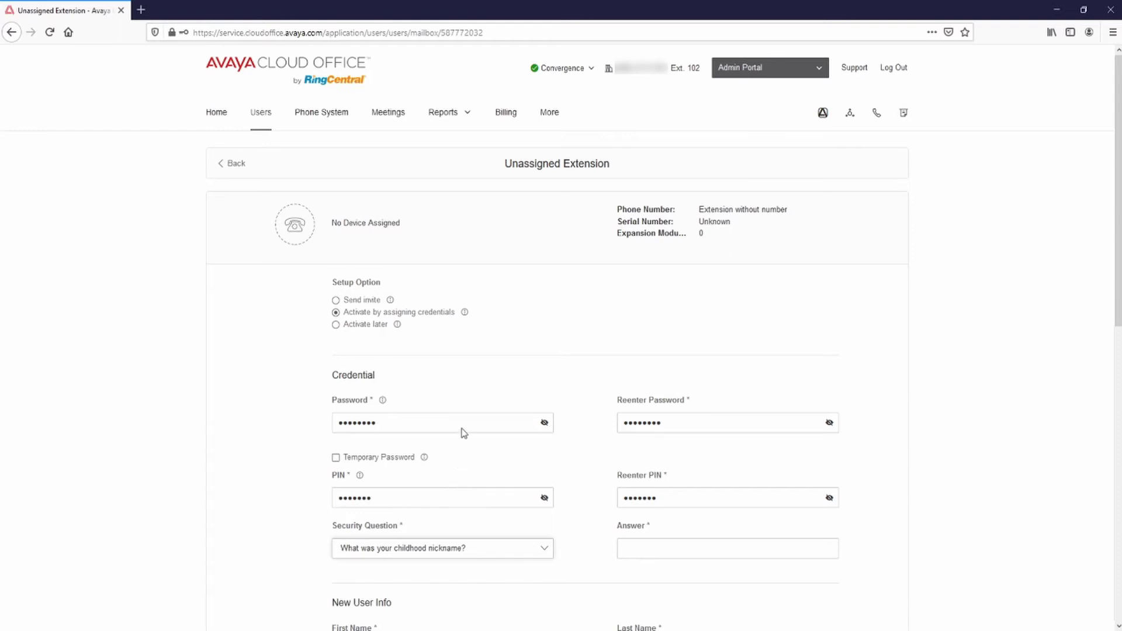
key("Down")
left_click(641, 550)
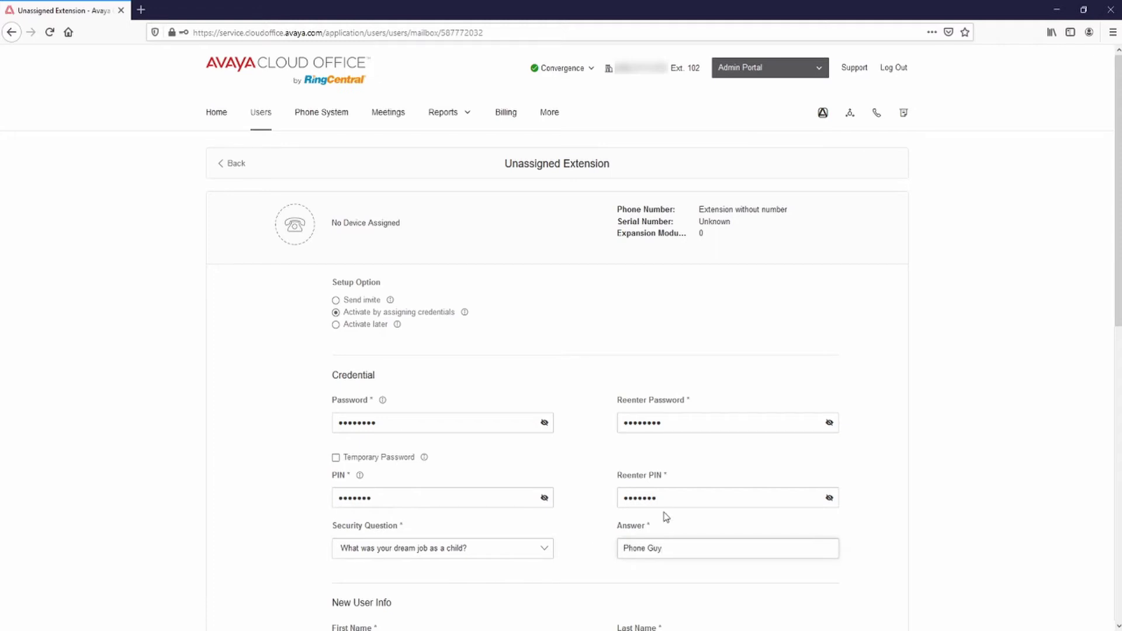
Name the user Incoming Call and fill in its e-mail address
scroll(689, 494, "down", 6)
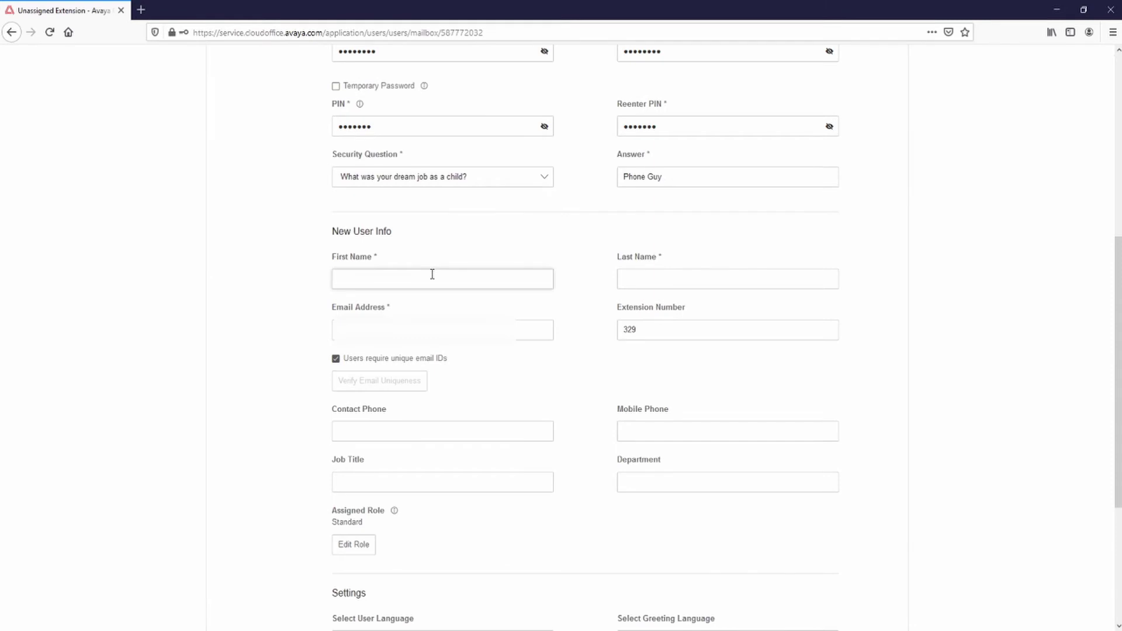
left_click(433, 275)
left_click(646, 278)
type("Ca")
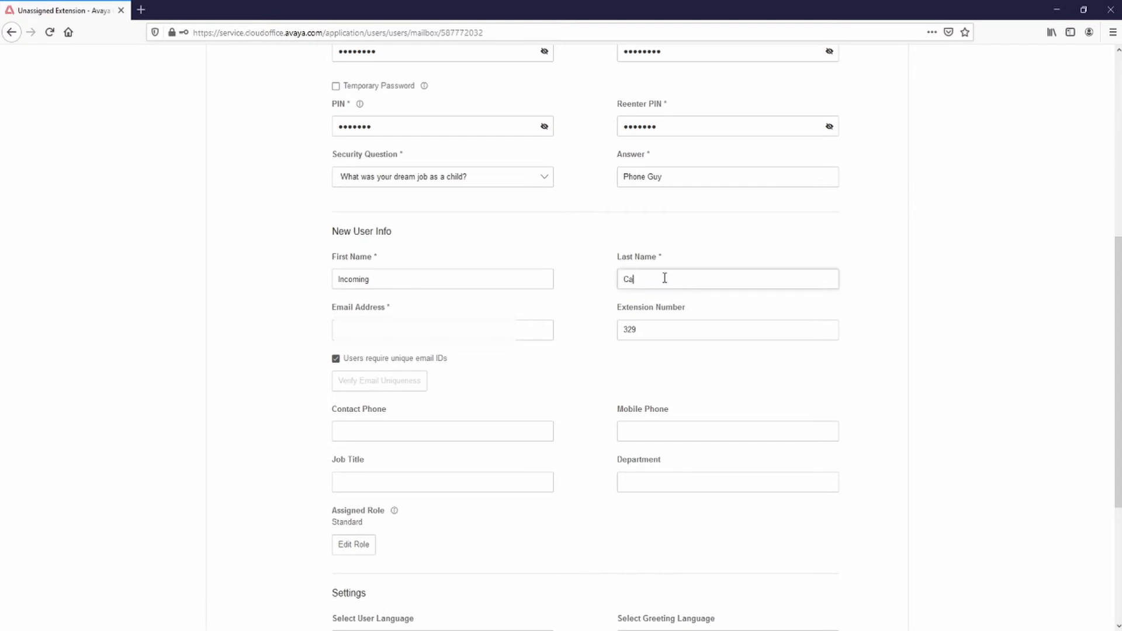
type("ll")
left_click(355, 333)
type("incomingca")
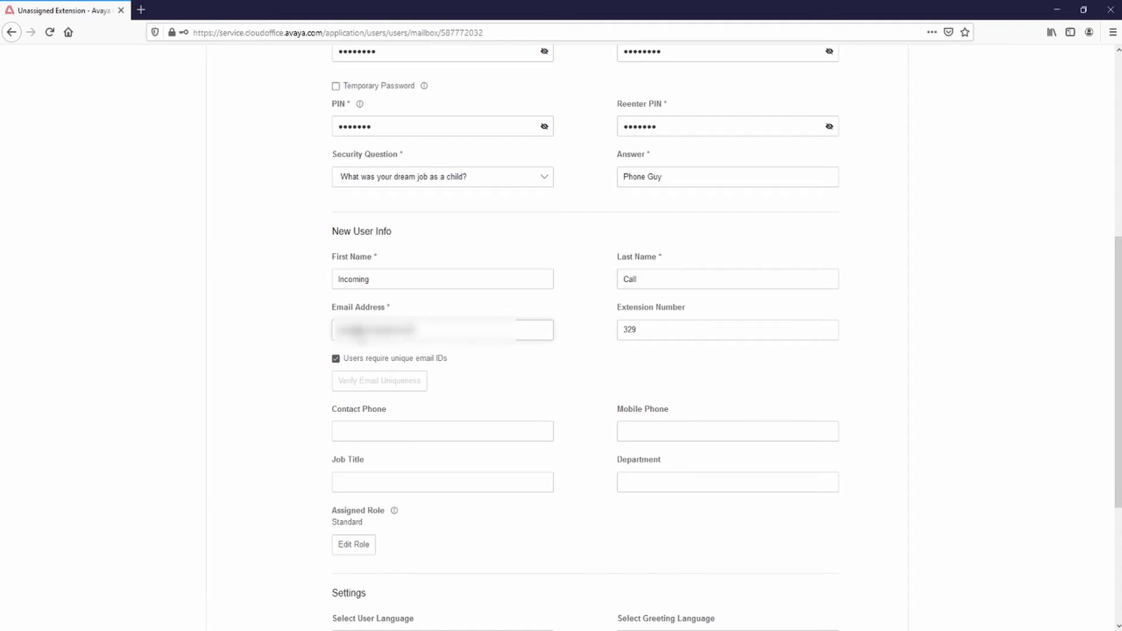
type("ll")
Drop the unique e-mail requirement, opt out of product education, and save and enable the user
scroll(604, 367, "down", 3)
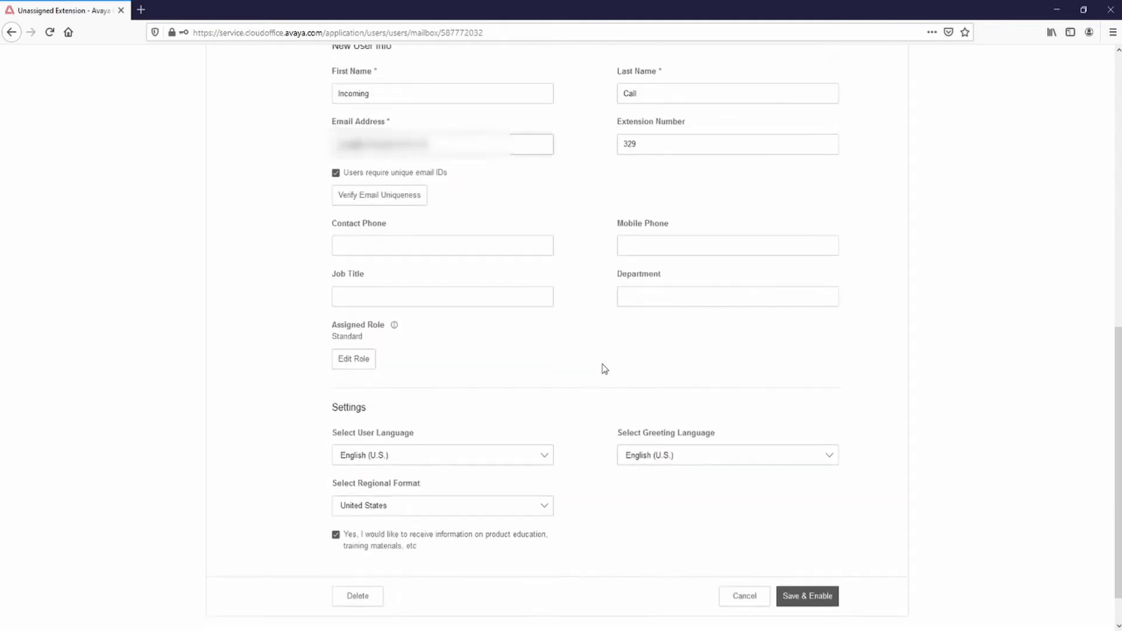
left_click(336, 173)
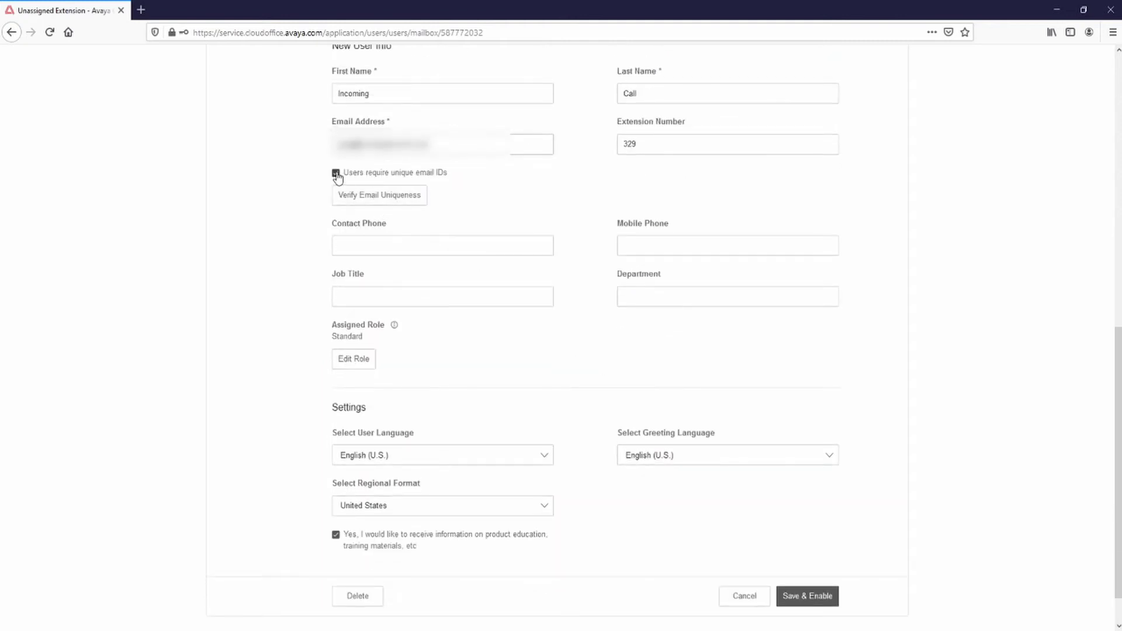
left_click(336, 535)
scroll(672, 540, "down", 2)
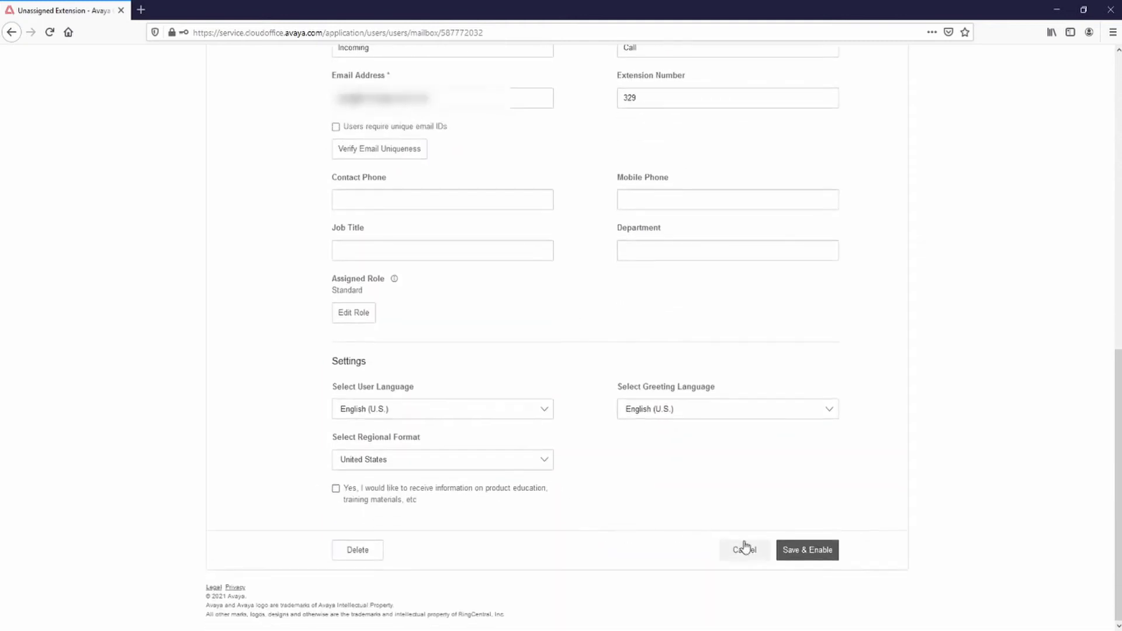
left_click(824, 560)
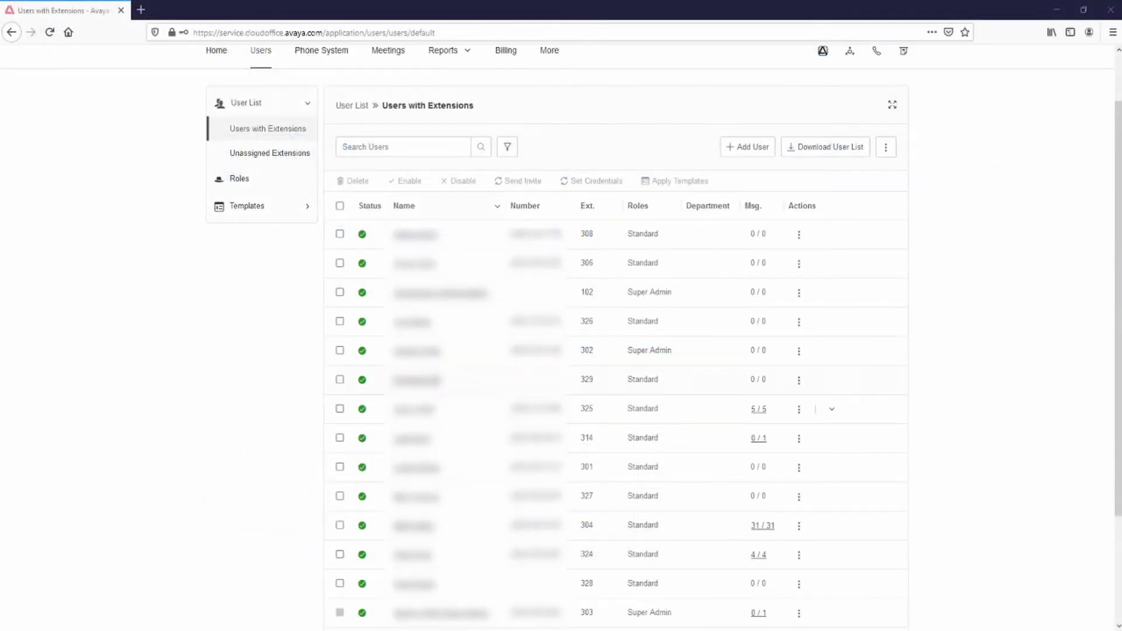
Grant all ten listed users Presence permission to answer extension 329's calls, and save
left_click(414, 379)
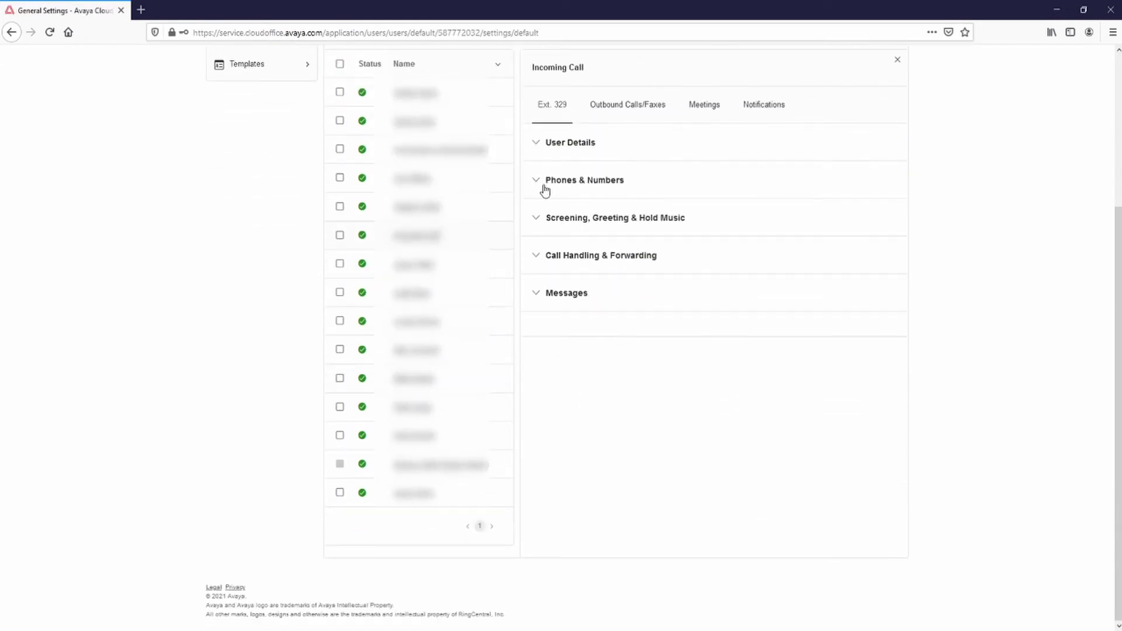
left_click(537, 183)
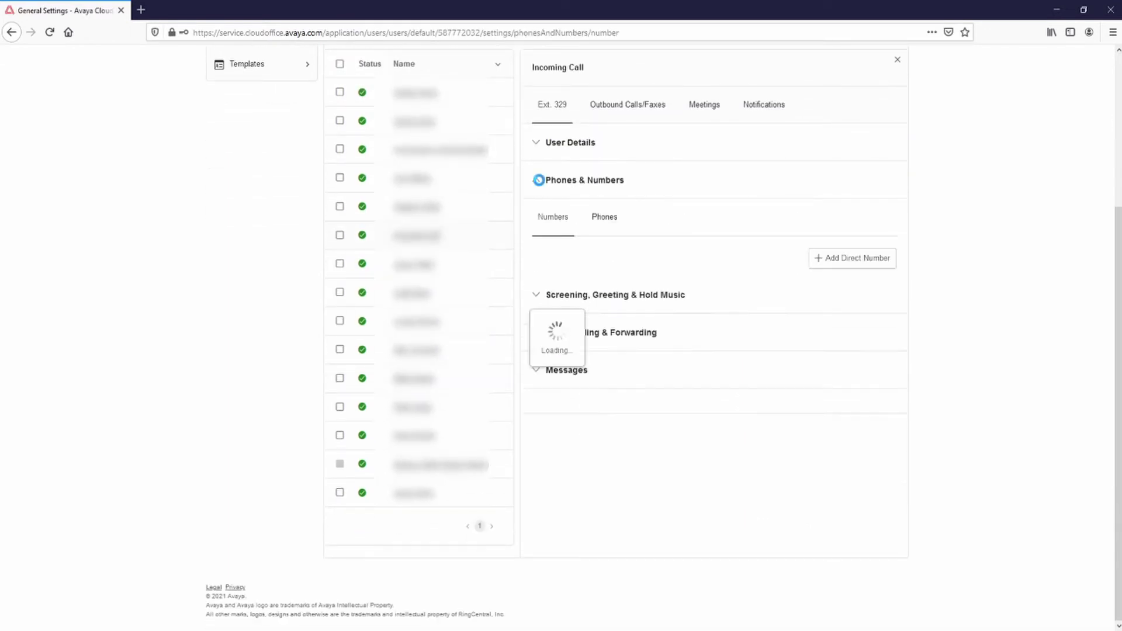
left_click(607, 219)
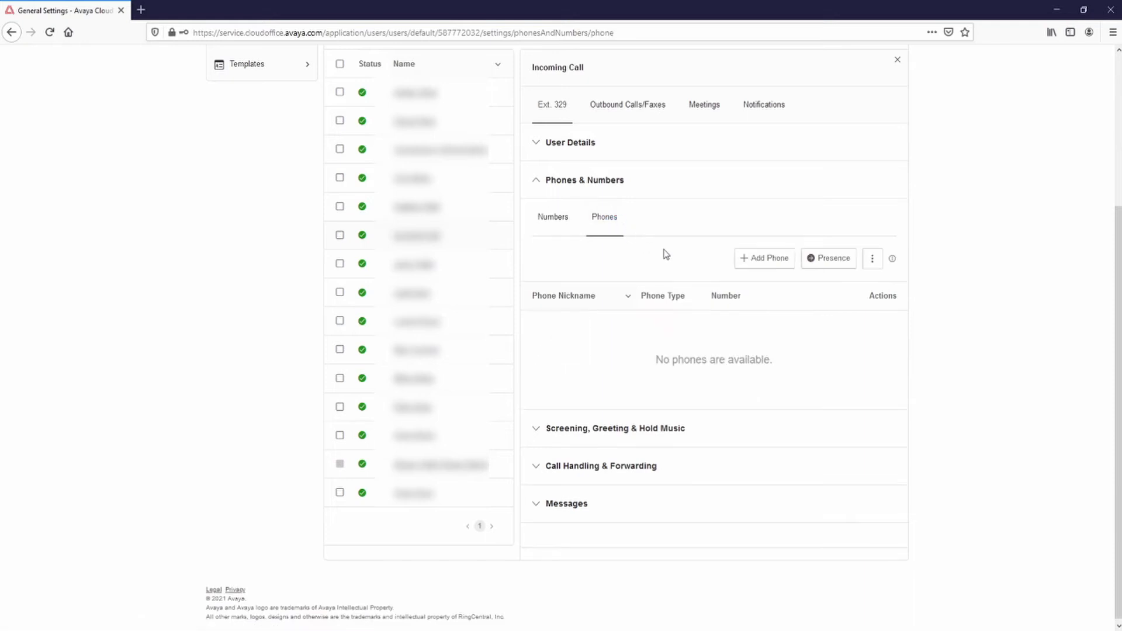
left_click(830, 260)
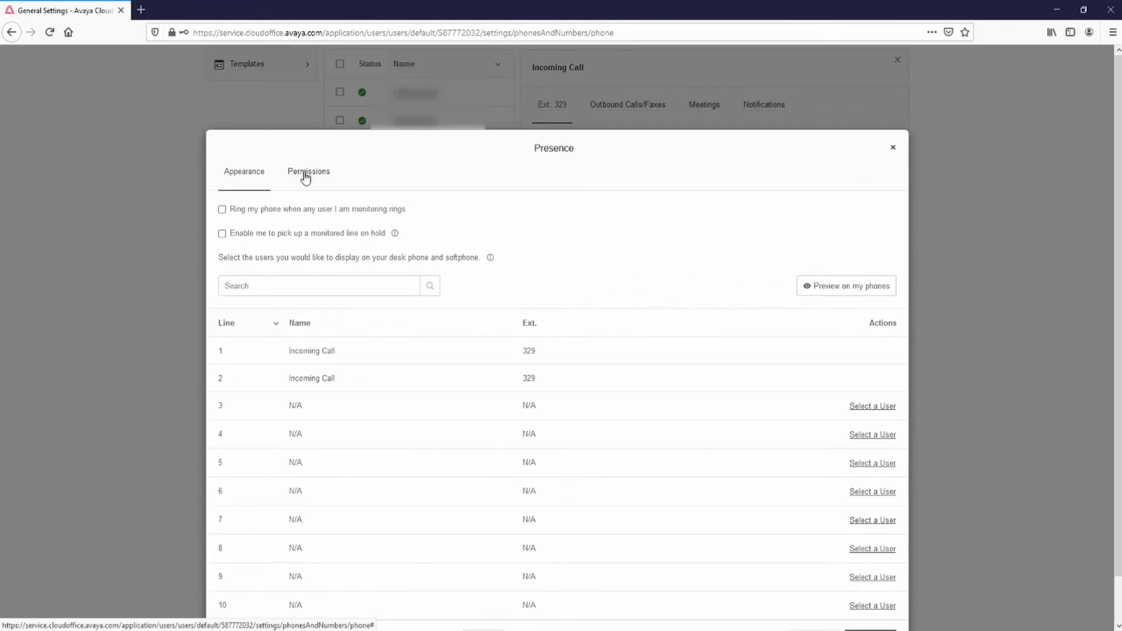
left_click(305, 172)
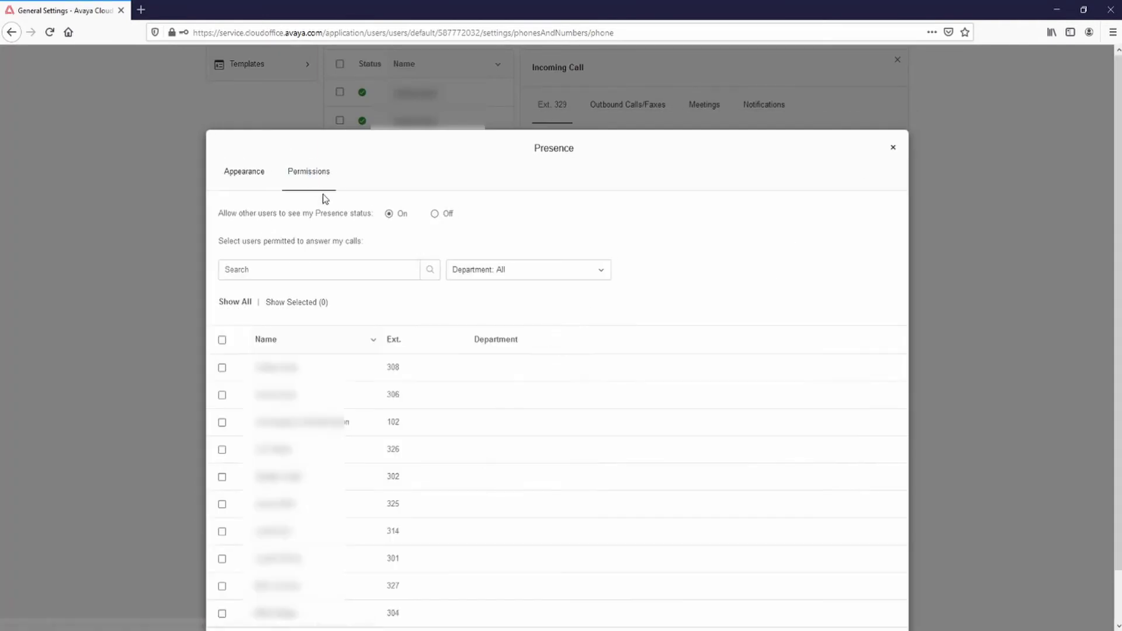
left_click(222, 341)
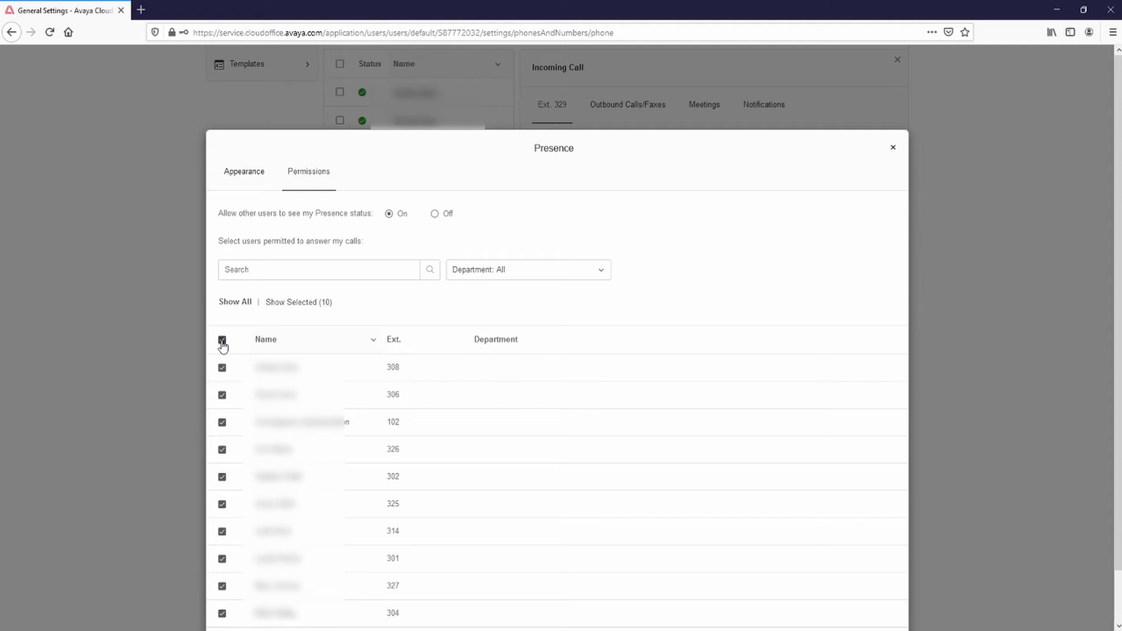
scroll(673, 393, "down", 2)
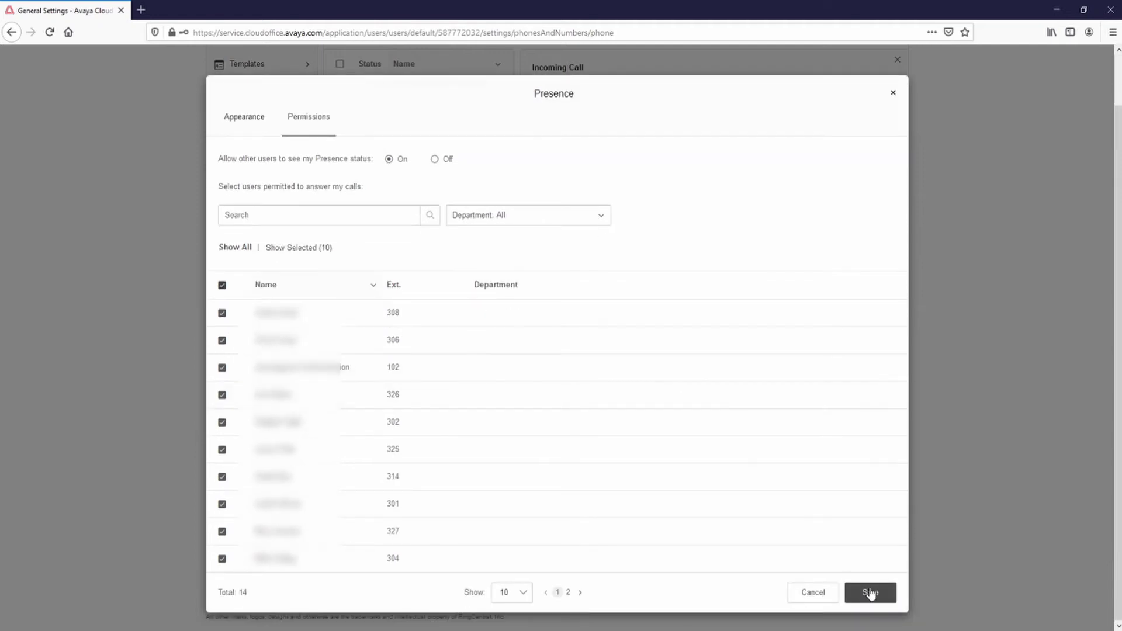
left_click(870, 592)
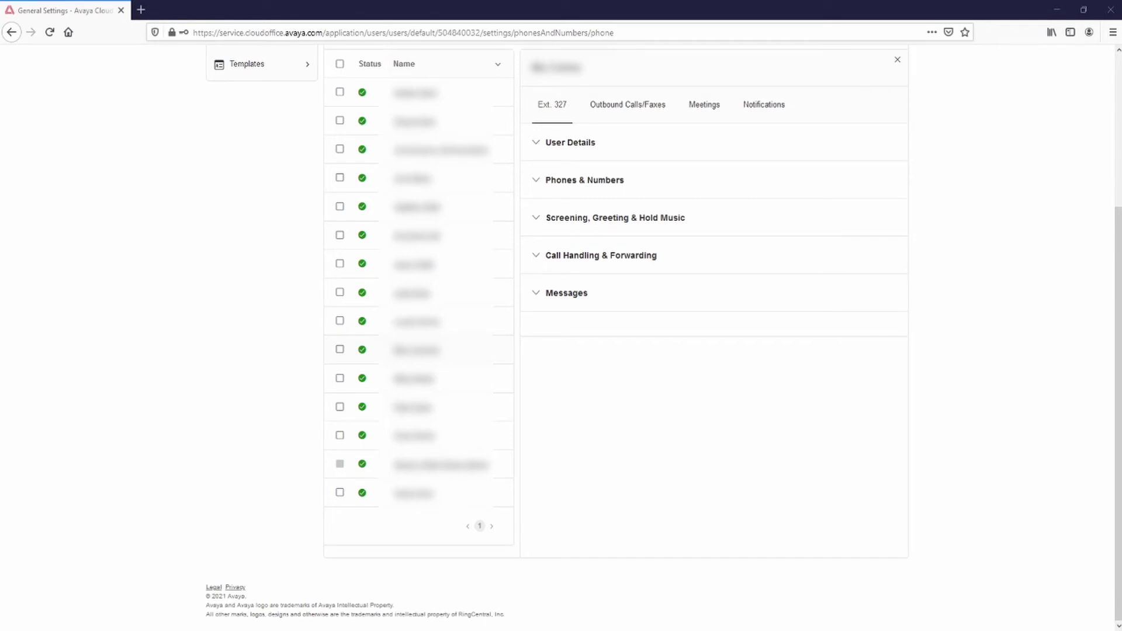
In extension 327's Presence, turn on Ring my phone and pick-up of held calls
left_click(536, 180)
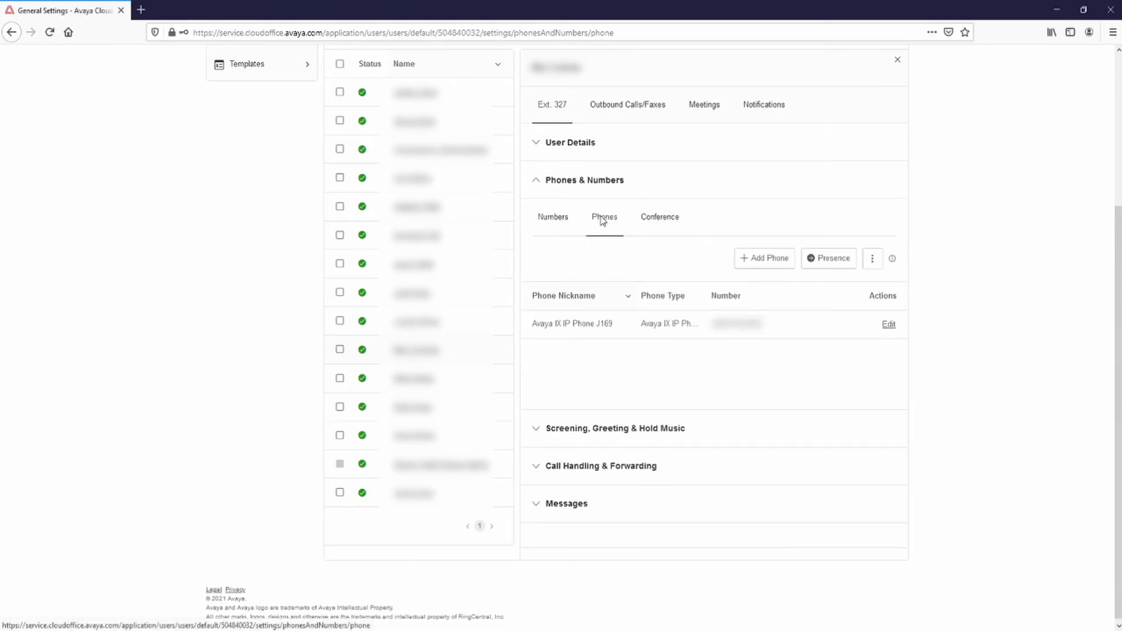
left_click(831, 262)
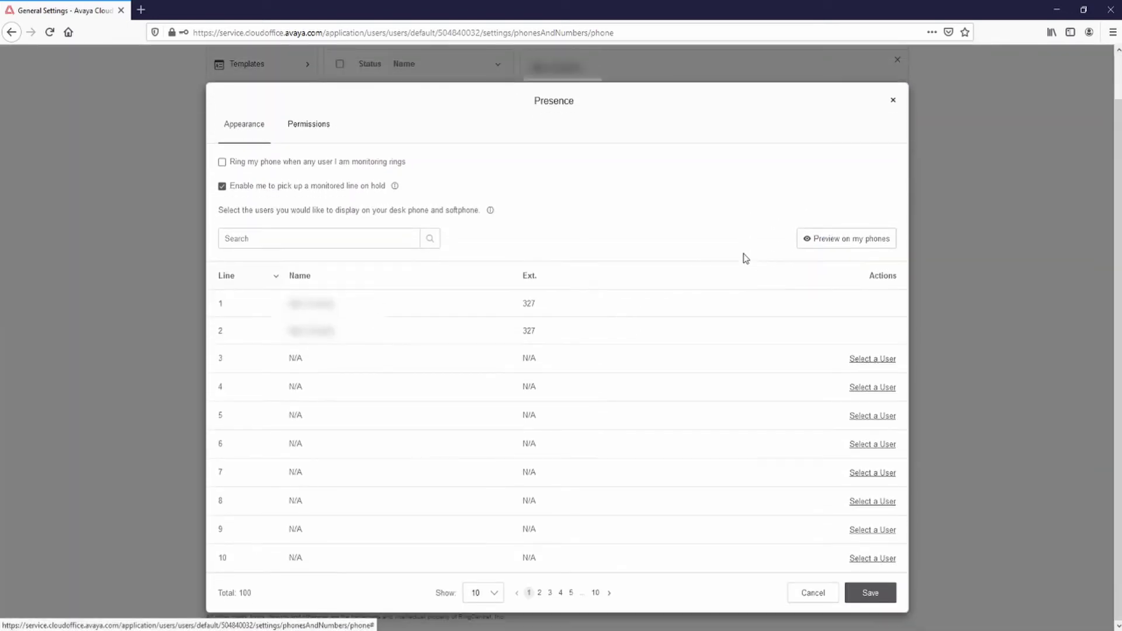
left_click(222, 192)
left_click(224, 192)
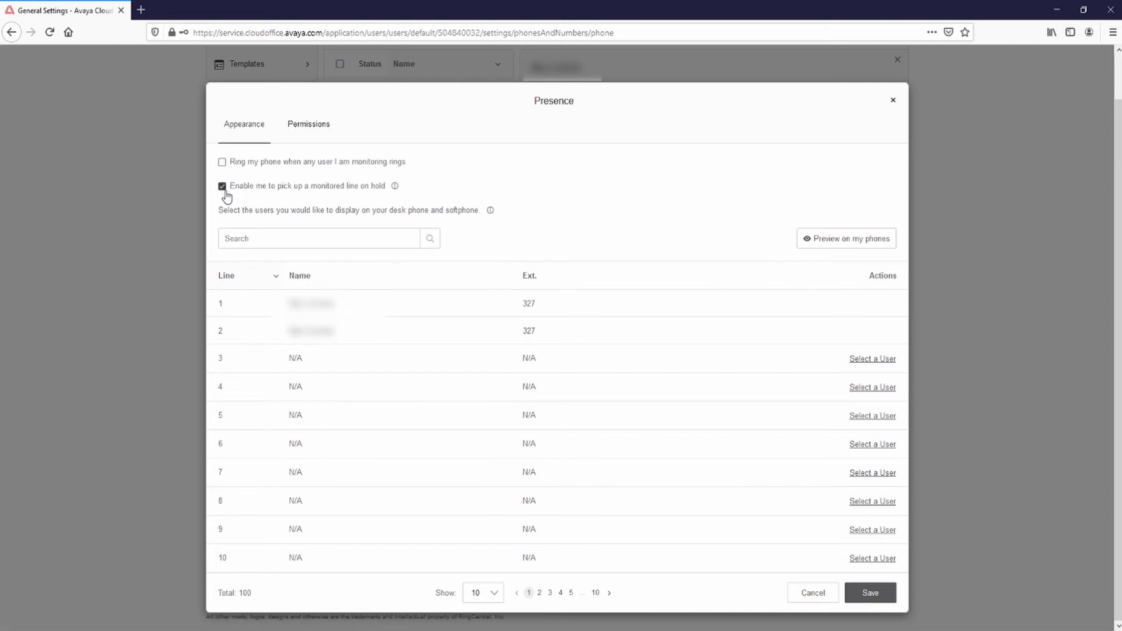
left_click(222, 164)
Assign Incoming Call to line 4, save, and accept the phone reboot
left_click(872, 388)
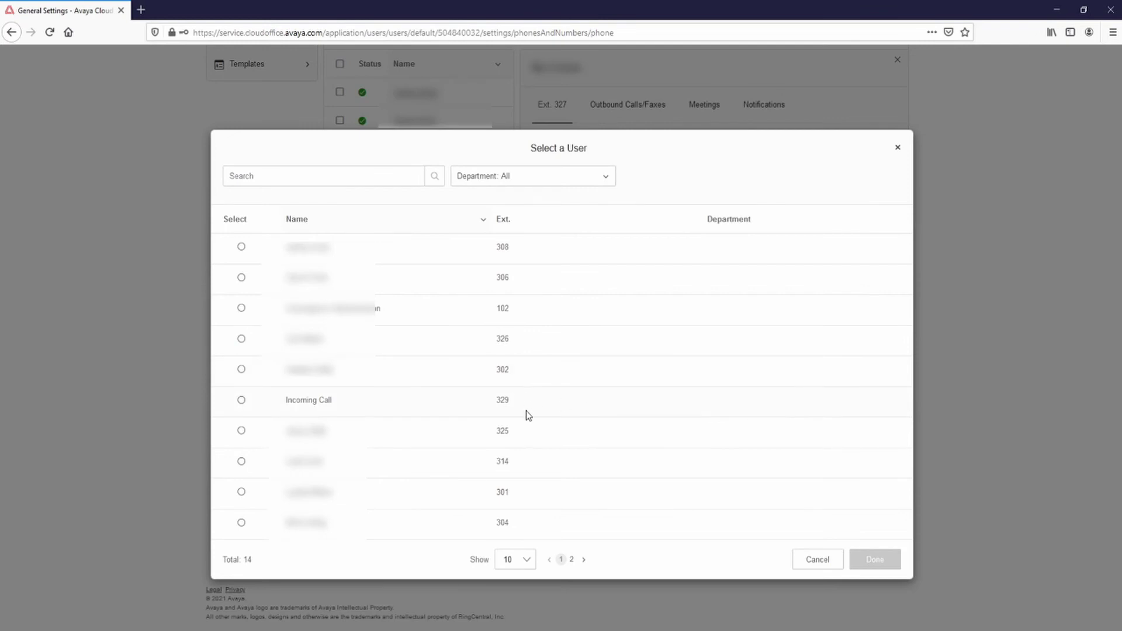
left_click(239, 401)
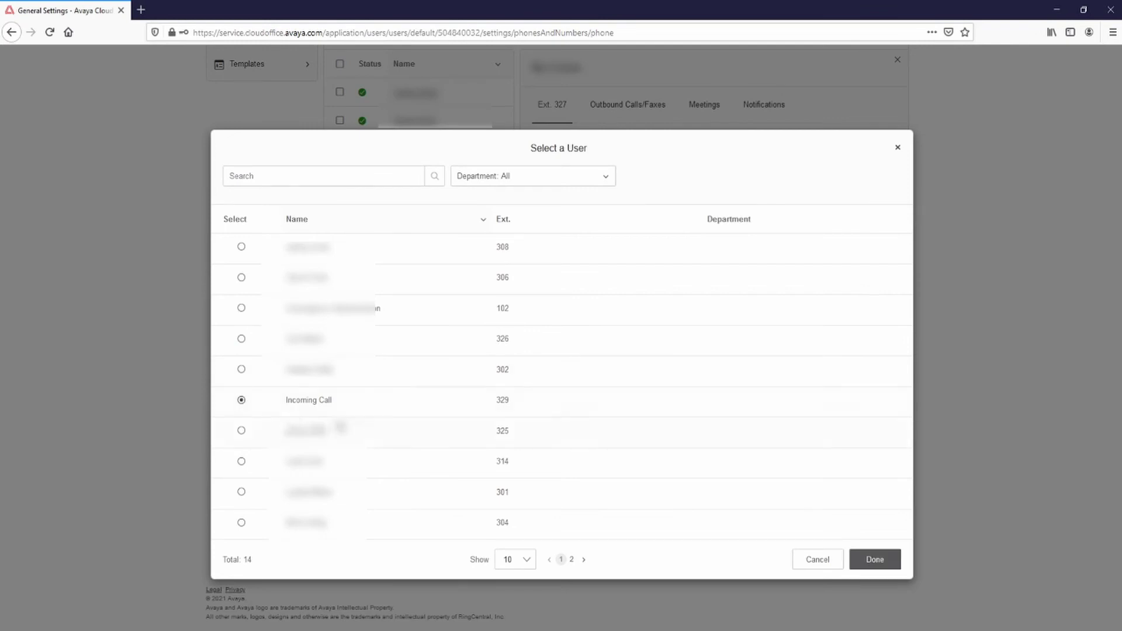
left_click(874, 560)
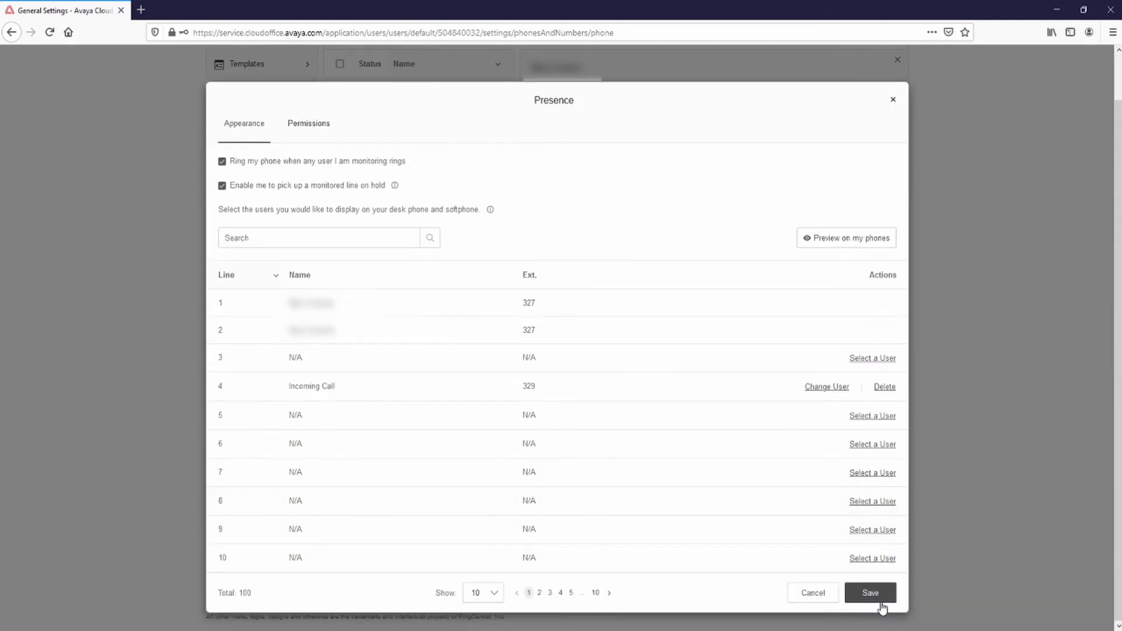
left_click(881, 605)
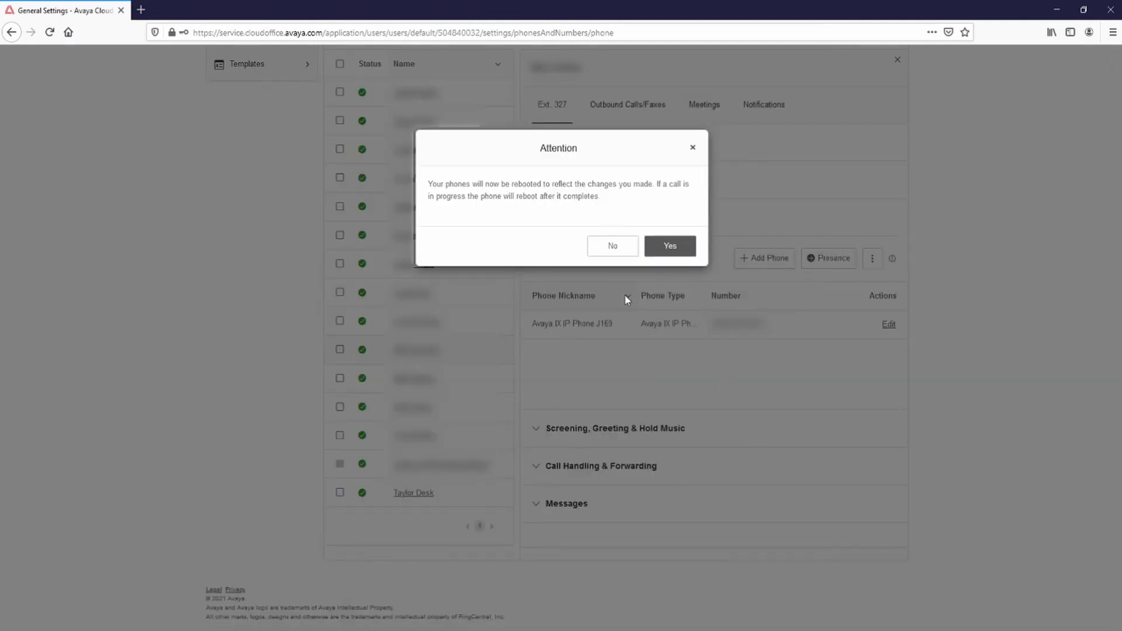
left_click(665, 248)
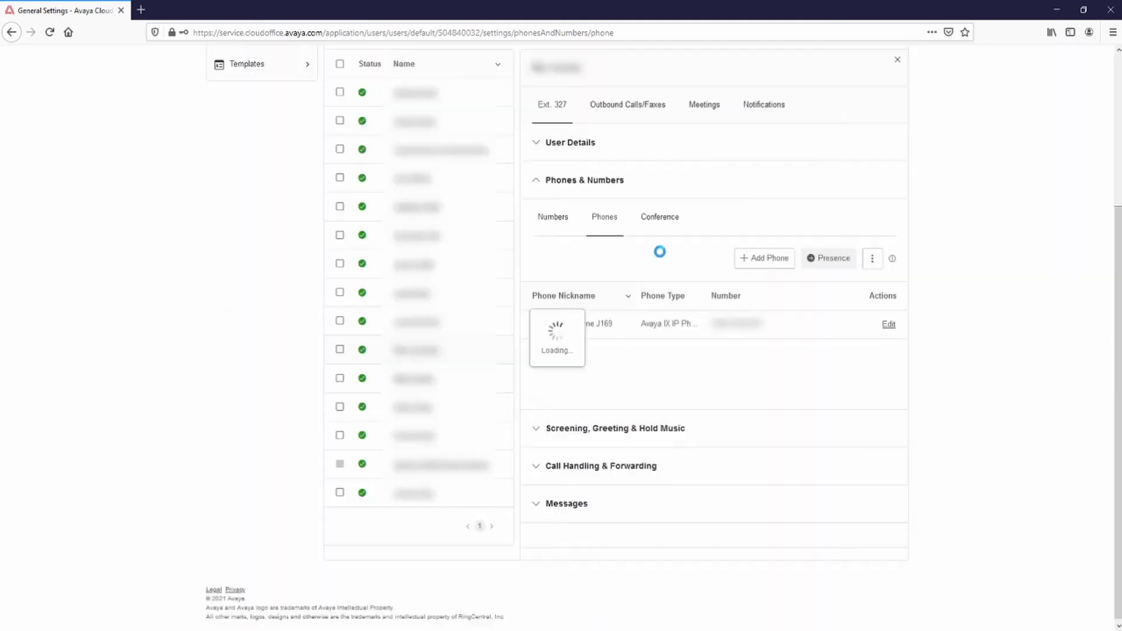